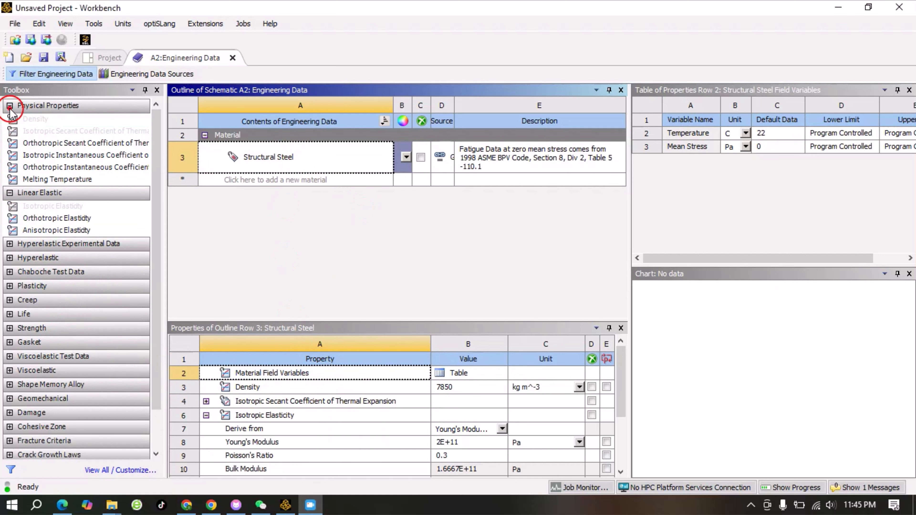
- Expand the Plasticity, Life and Strength toolbox categories to browse the available material properties
{"action": "left_click", "coordinate": [16, 106]}
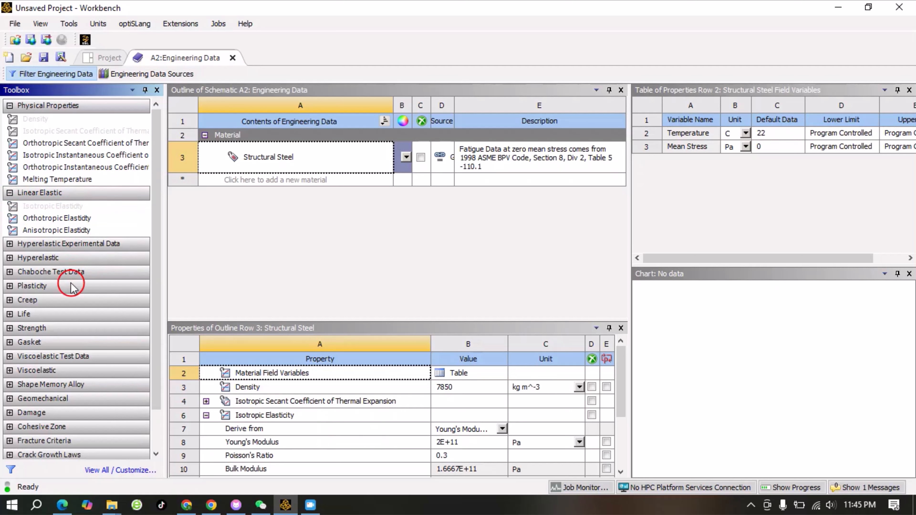
{"action": "left_click", "coordinate": [10, 286]}
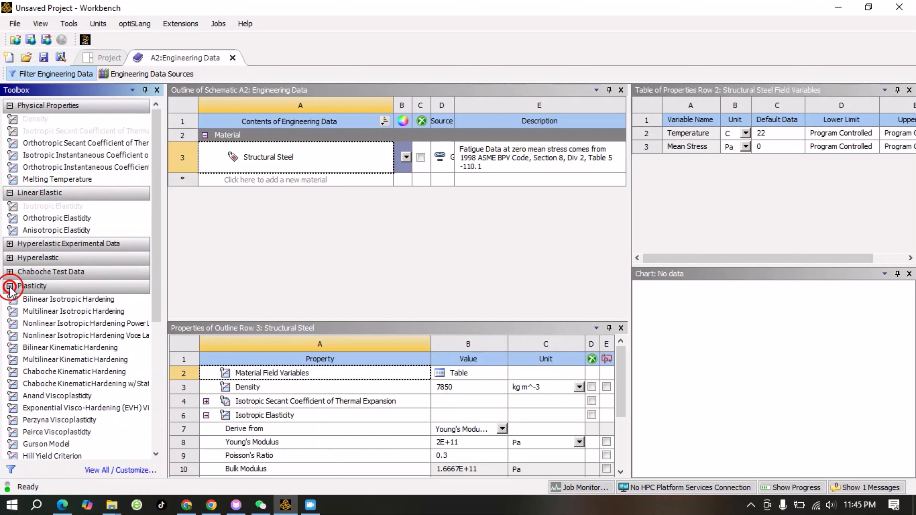
{"action": "scroll", "coordinate": [82, 320], "scroll_direction": "down", "scroll_amount": 5}
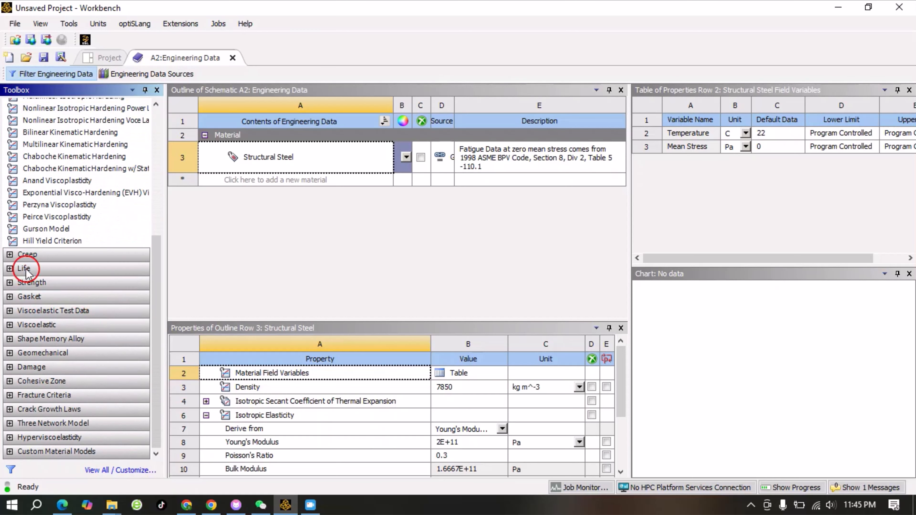
{"action": "left_click", "coordinate": [10, 269]}
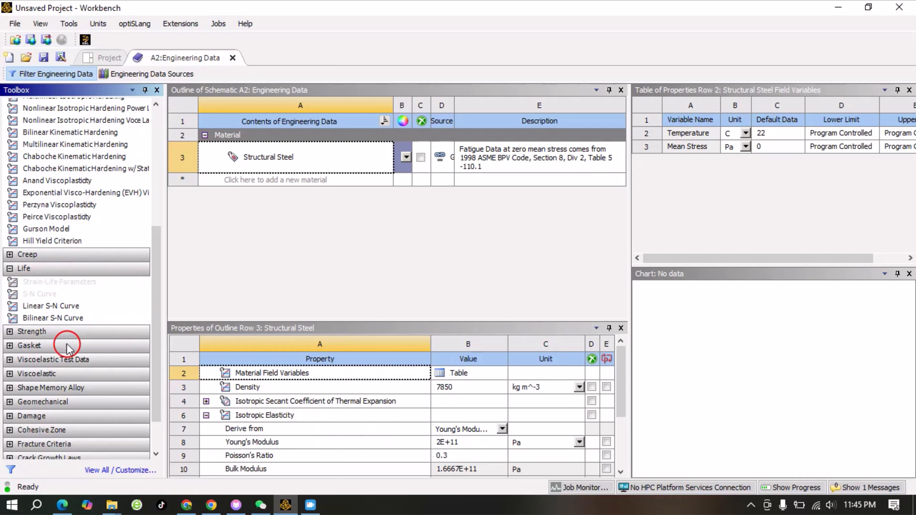
{"action": "left_click", "coordinate": [10, 332]}
{"action": "scroll", "coordinate": [98, 377], "scroll_direction": "down", "scroll_amount": 3}
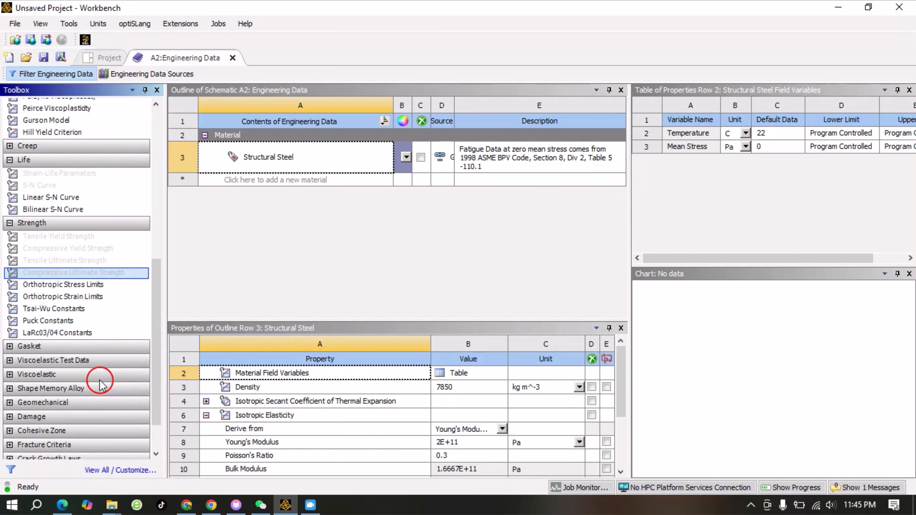
{"action": "scroll", "coordinate": [99, 383], "scroll_direction": "down", "scroll_amount": 3}
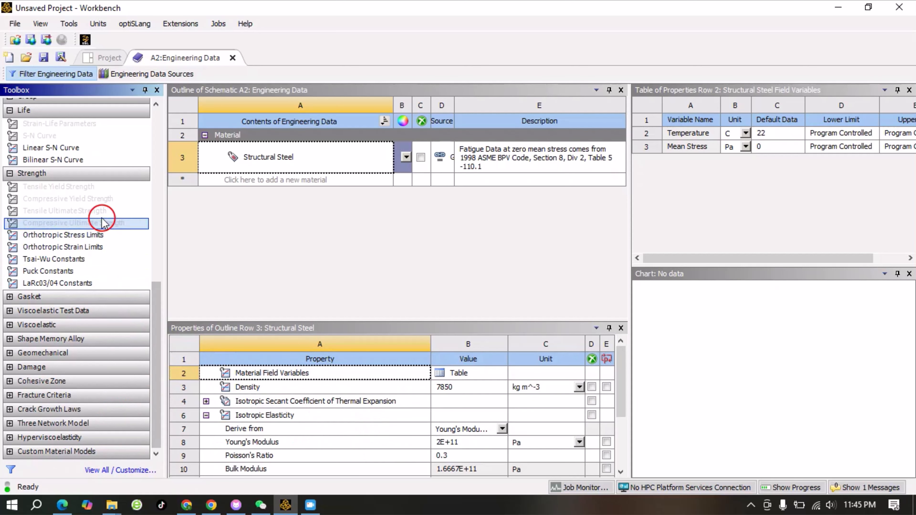
{"action": "scroll", "coordinate": [98, 213], "scroll_direction": "up", "scroll_amount": 5}
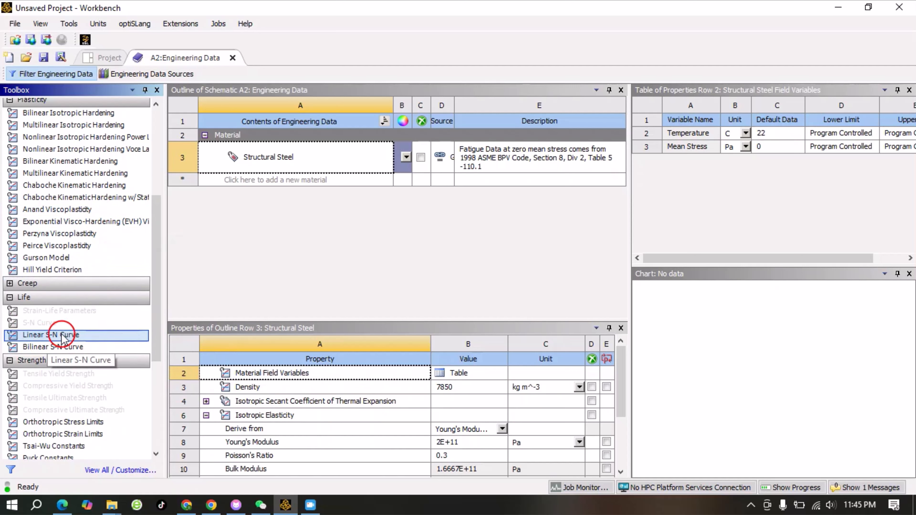
- Add a Linear S-N Curve property to Structural Steel, expand it, and delete it again
{"action": "left_click_drag", "start_coordinate": [81, 341], "coordinate": [328, 359]}
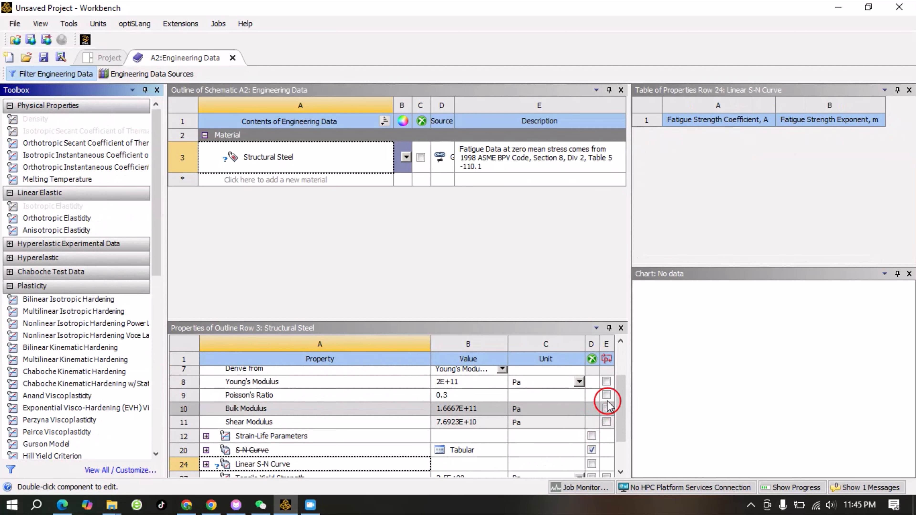
{"action": "left_click_drag", "start_coordinate": [616, 383], "coordinate": [619, 421]}
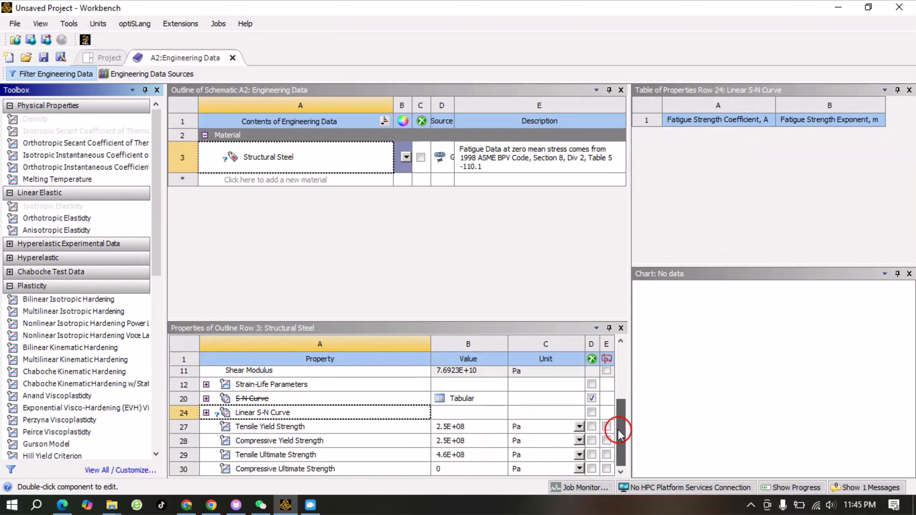
{"action": "left_click", "coordinate": [207, 414]}
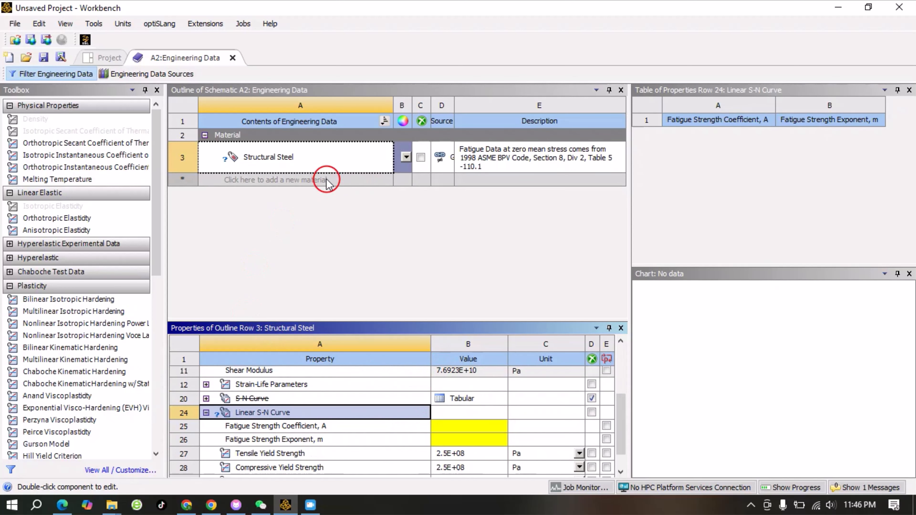
{"action": "right_click", "coordinate": [249, 415]}
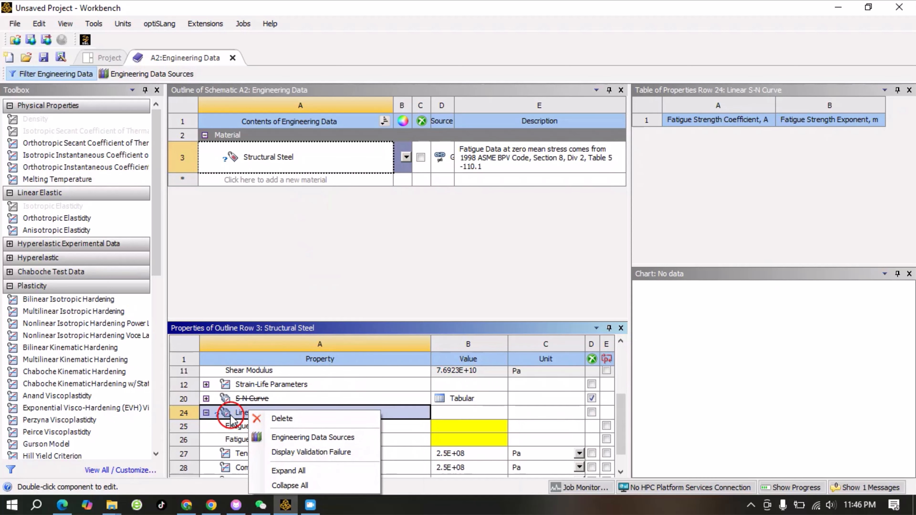
{"action": "left_click", "coordinate": [282, 419]}
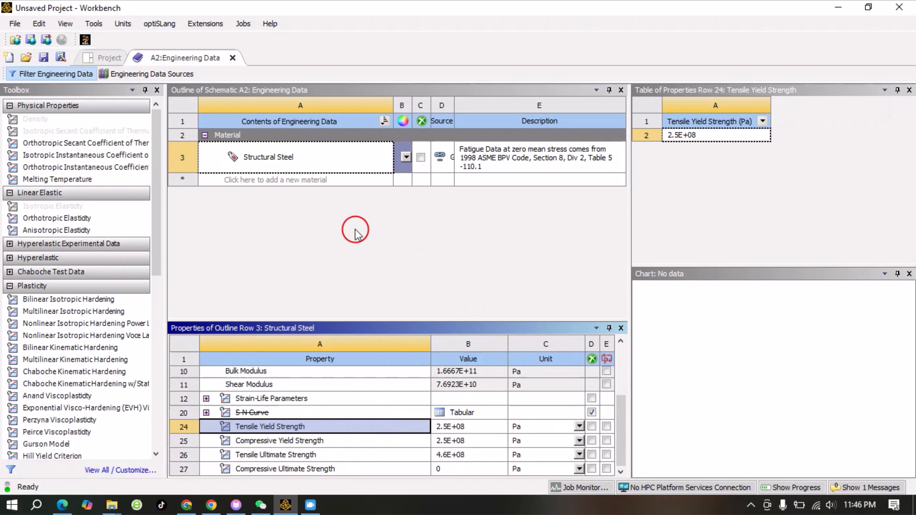
- Create a new material named Iron in the engineering data outline
{"action": "left_click", "coordinate": [353, 242]}
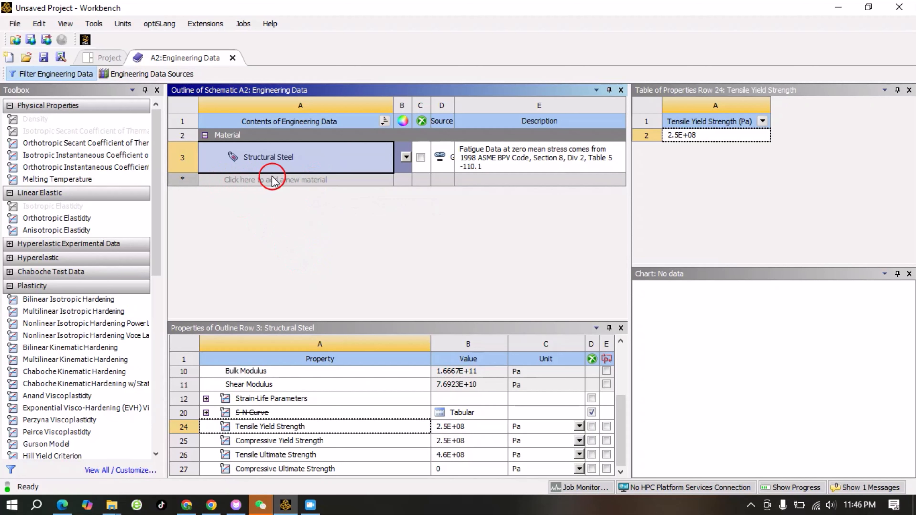
{"action": "left_click", "coordinate": [292, 181]}
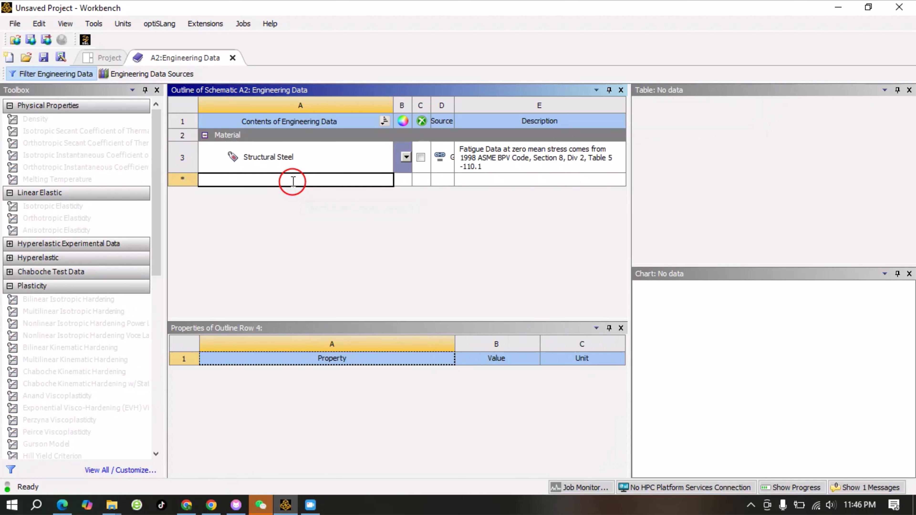
{"action": "type", "text": "Iron"}
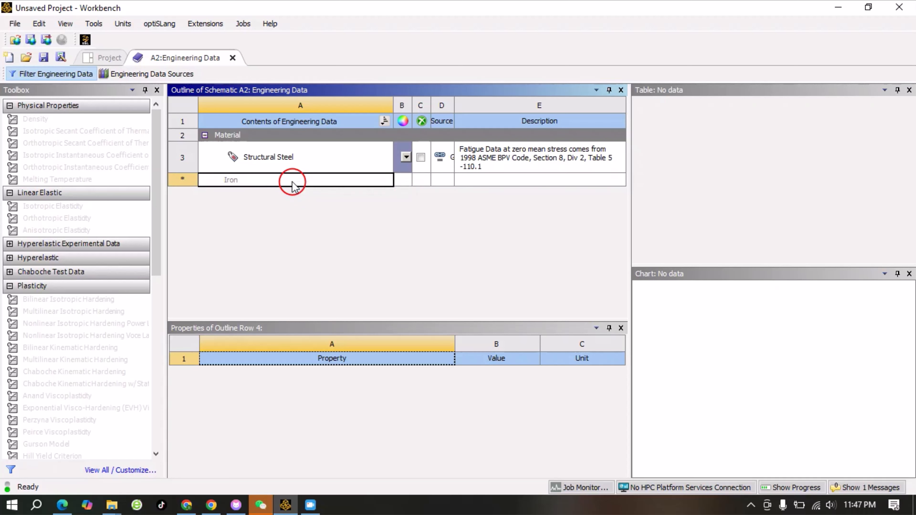
{"action": "left_click", "coordinate": [302, 228]}
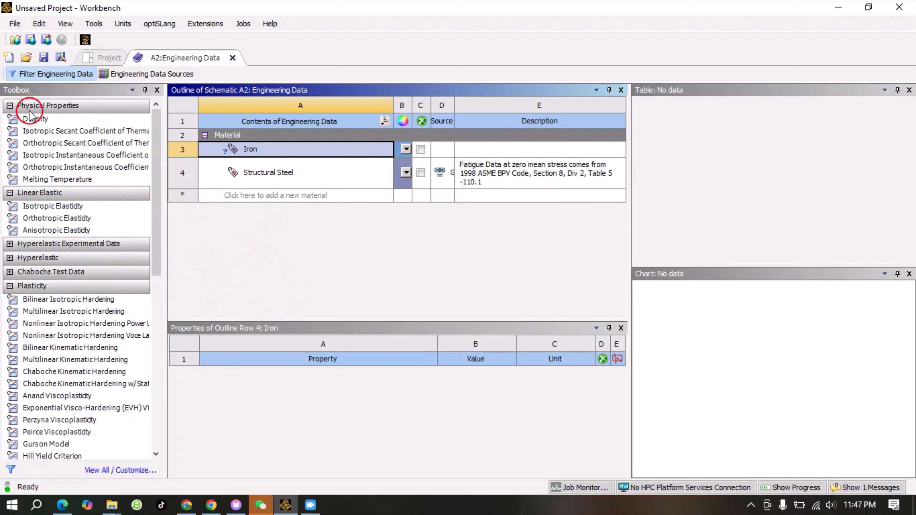
- Add Density of 780 kg m^-3 and an Isotropic Elasticity property to the Iron material
{"action": "left_click_drag", "start_coordinate": [42, 122], "coordinate": [270, 361]}
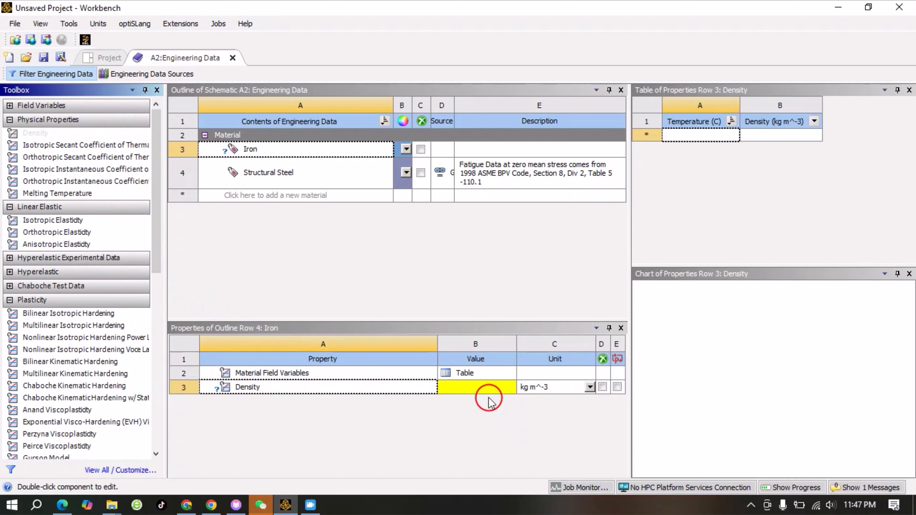
{"action": "left_click", "coordinate": [476, 389]}
{"action": "left_click", "coordinate": [476, 388]}
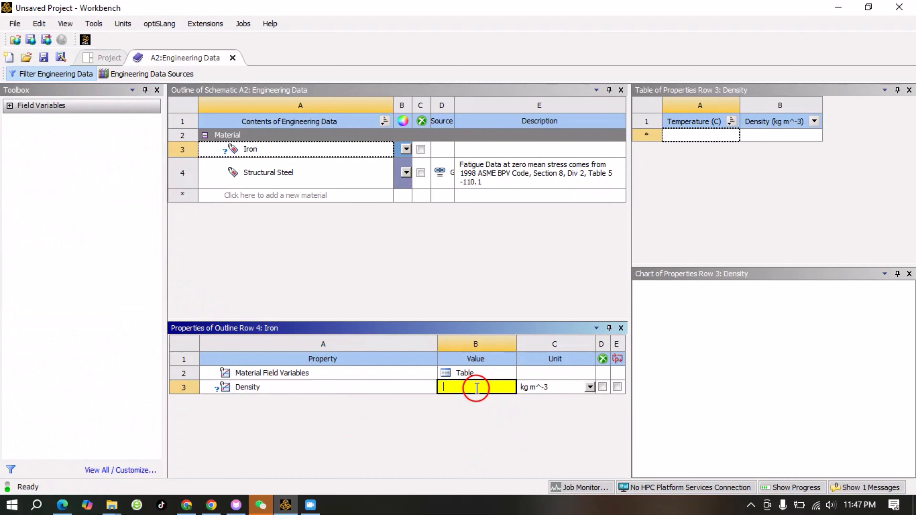
{"action": "type", "text": "7"}
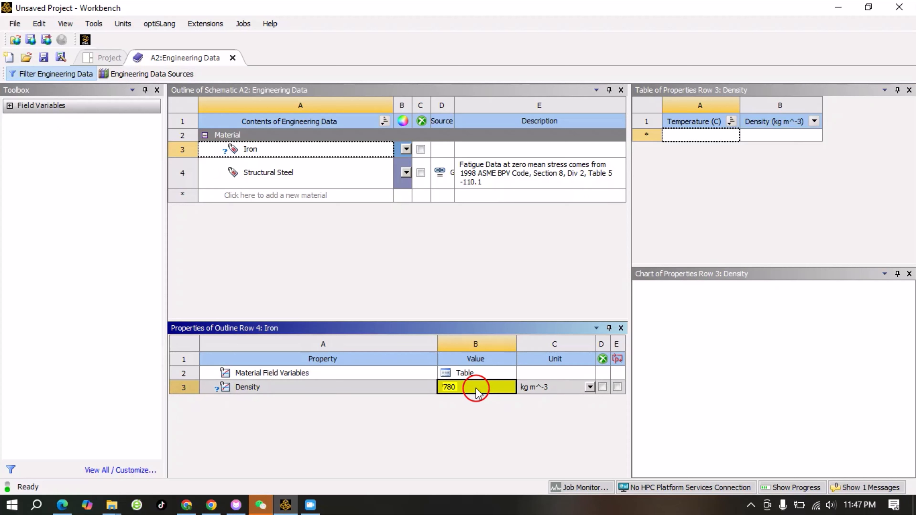
{"action": "type", "text": "80"}
{"action": "left_click", "coordinate": [460, 282]}
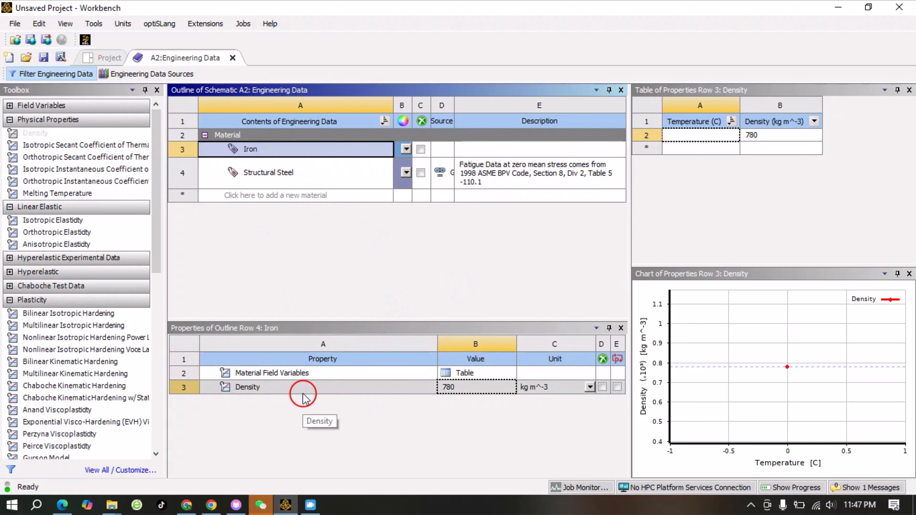
{"action": "left_click", "coordinate": [589, 387]}
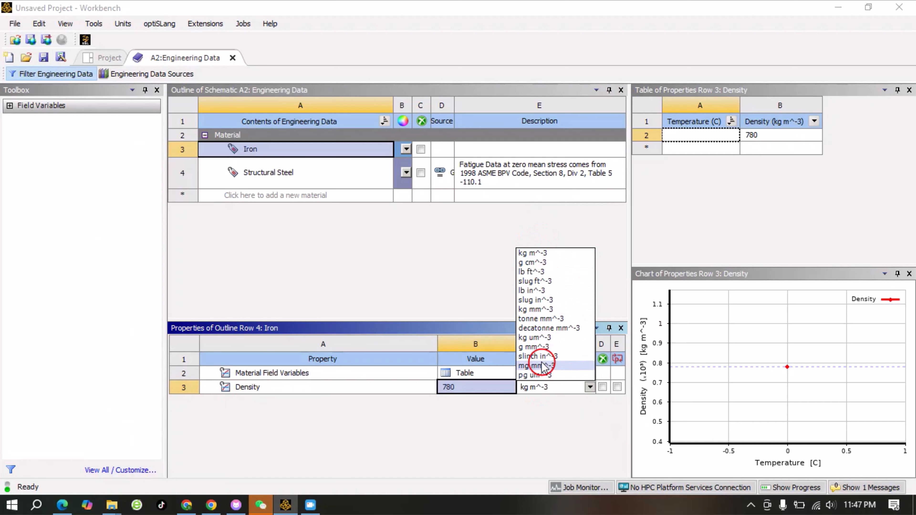
{"action": "left_click", "coordinate": [426, 486]}
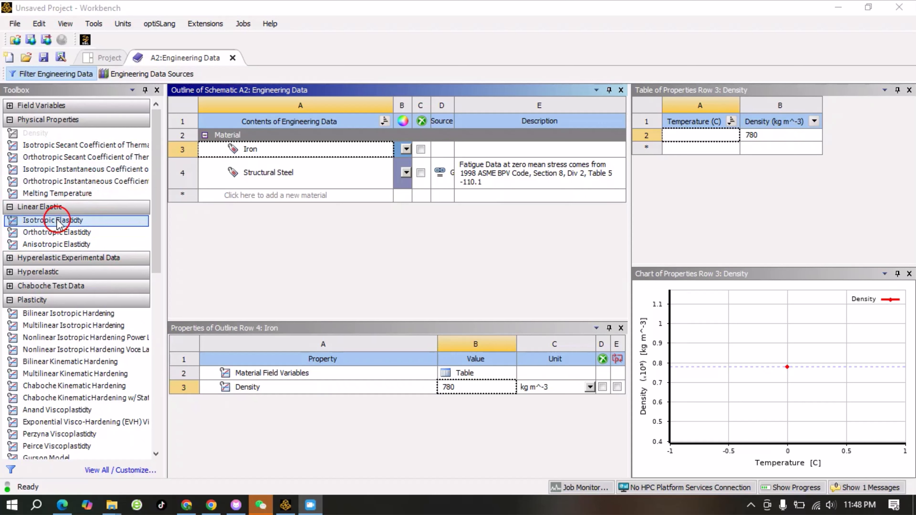
{"action": "left_click_drag", "start_coordinate": [55, 224], "coordinate": [325, 361]}
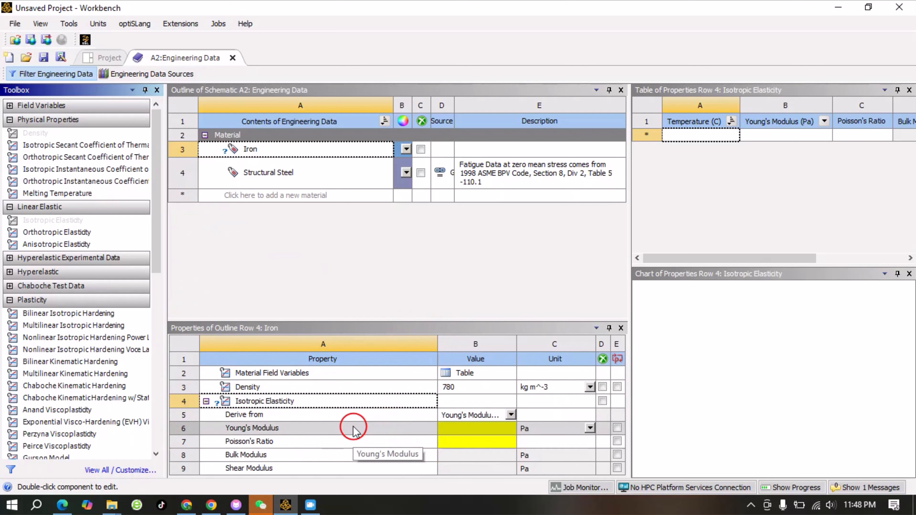
- Delete the Iron material
{"action": "left_click", "coordinate": [252, 151]}
{"action": "right_click", "coordinate": [253, 150]}
{"action": "left_click", "coordinate": [298, 204]}
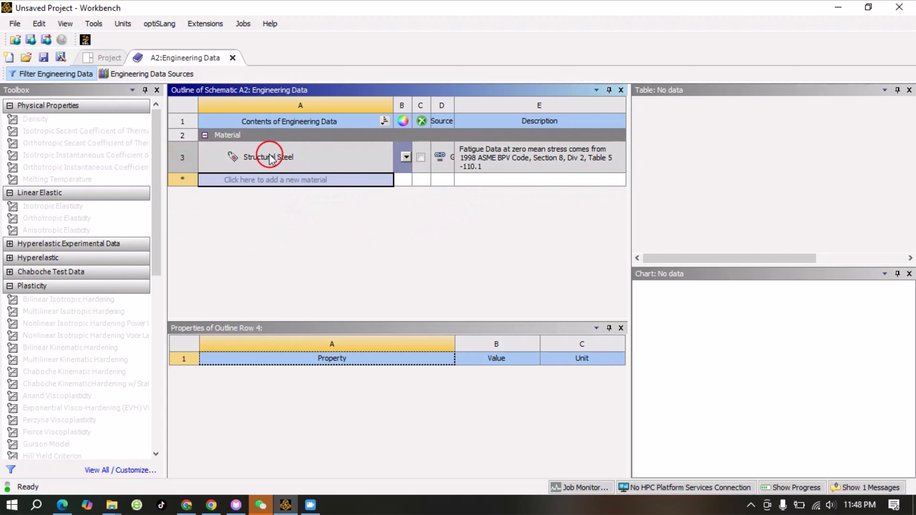
- Duplicate the Structural Steel material
{"action": "left_click", "coordinate": [256, 159]}
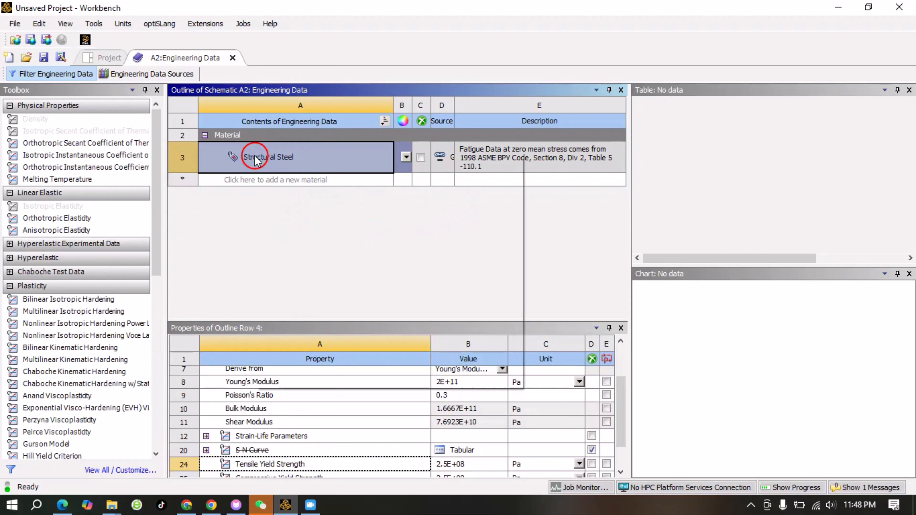
{"action": "right_click", "coordinate": [255, 159]}
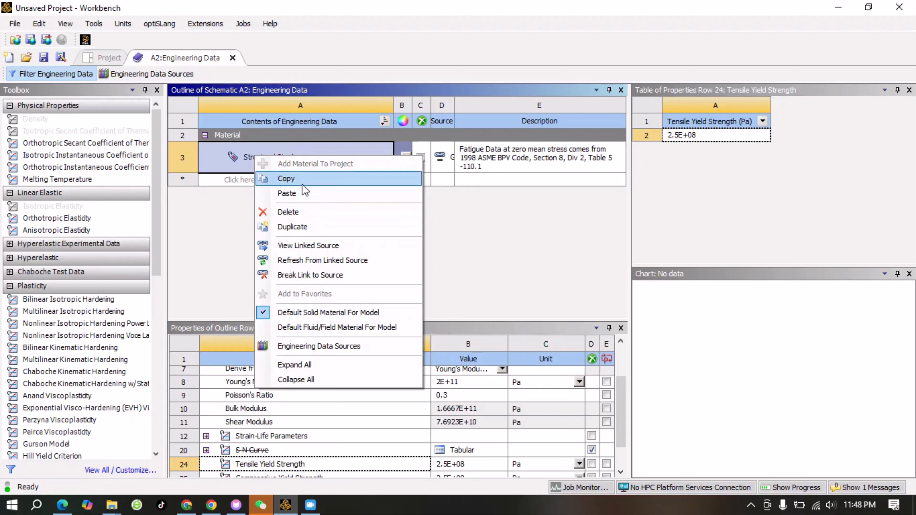
{"action": "left_click", "coordinate": [313, 227]}
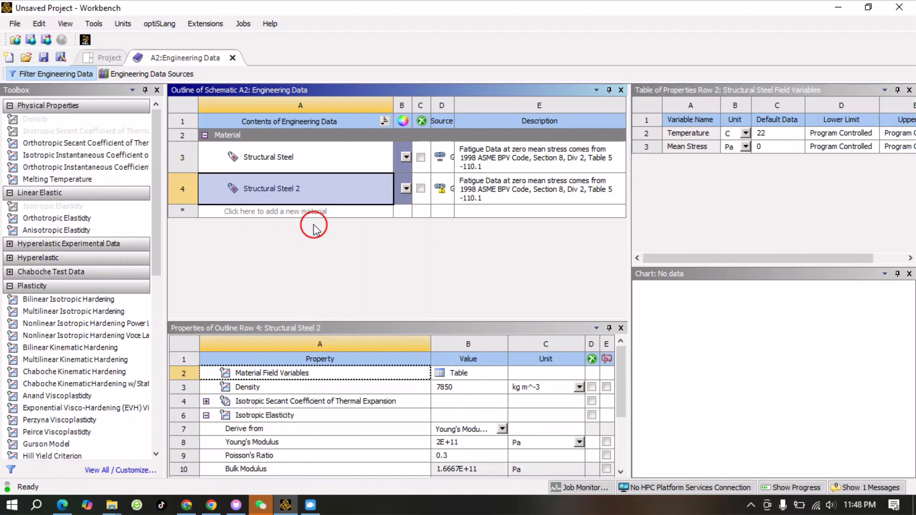
- Delete the Structural Steel 2 duplicate
{"action": "left_click", "coordinate": [298, 191]}
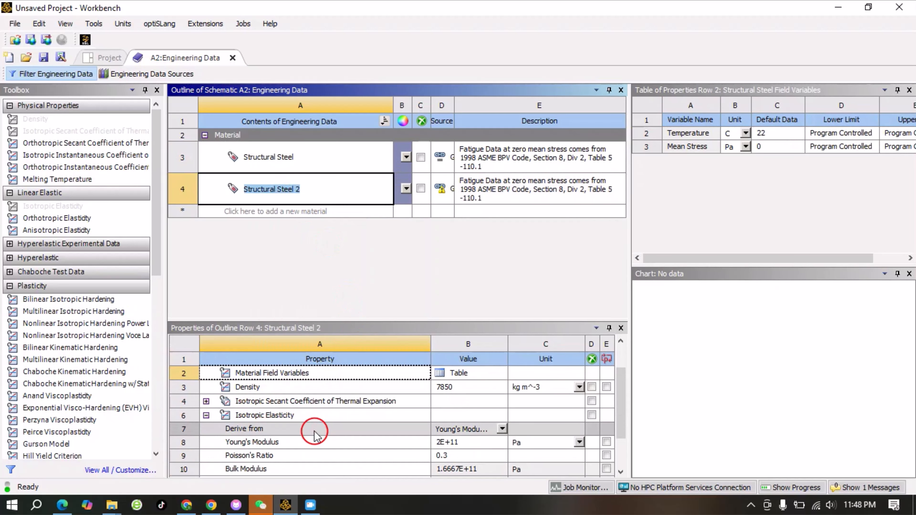
{"action": "scroll", "coordinate": [303, 426], "scroll_direction": "down", "scroll_amount": 3}
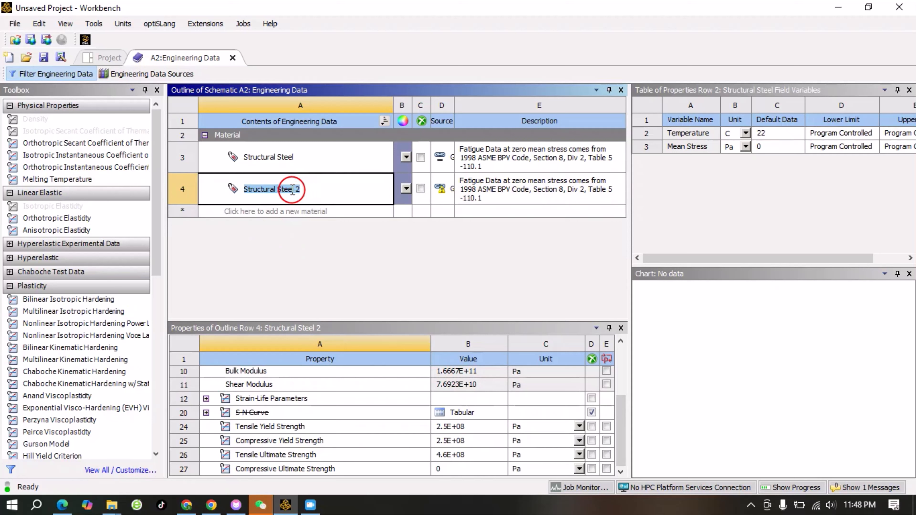
{"action": "left_click", "coordinate": [274, 190]}
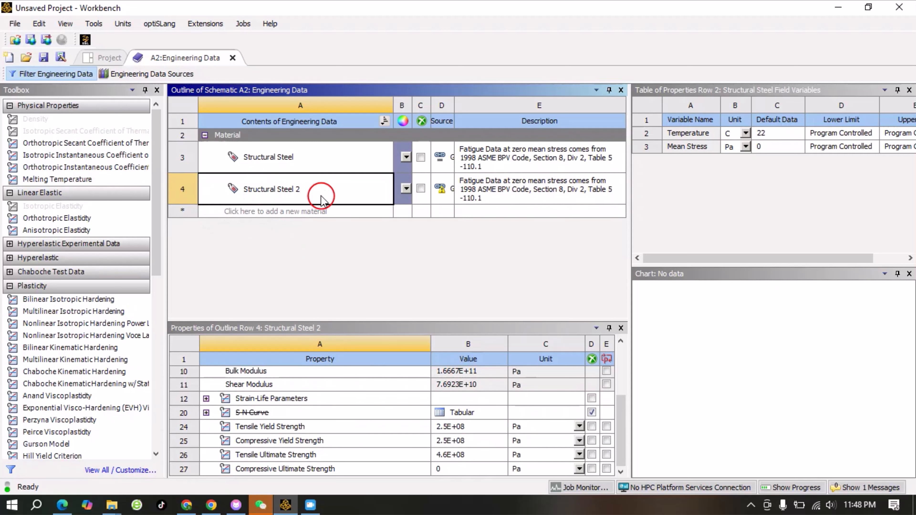
{"action": "left_click", "coordinate": [329, 189]}
{"action": "right_click", "coordinate": [330, 190]}
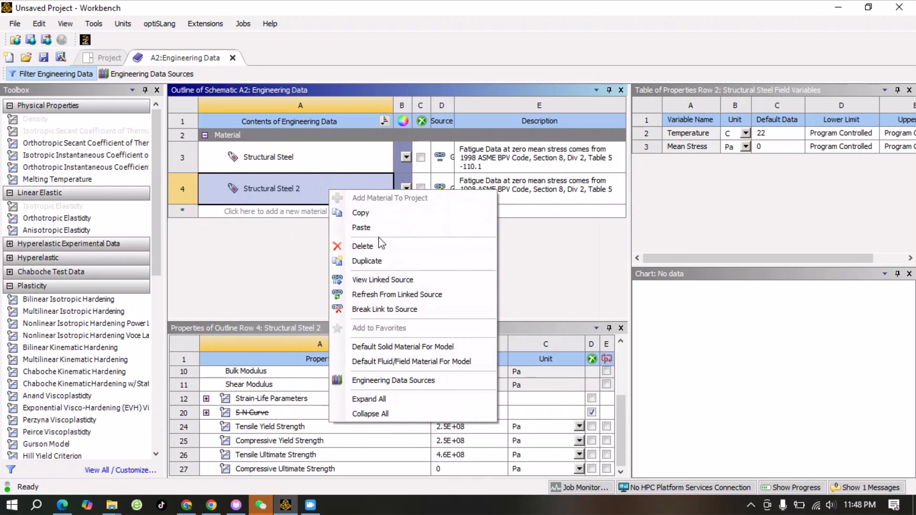
{"action": "left_click", "coordinate": [374, 247]}
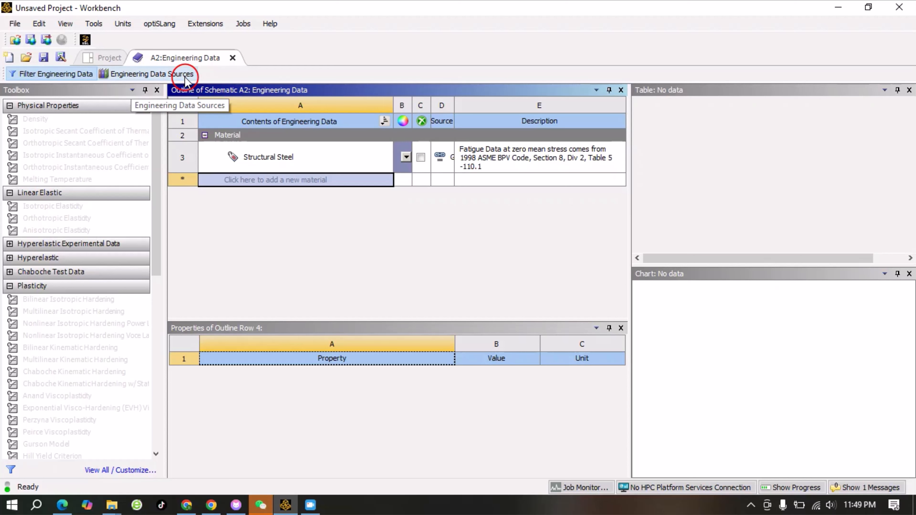
- Open the Engineering Data Sources library and enlarge its outline panes
{"action": "left_click", "coordinate": [159, 75]}
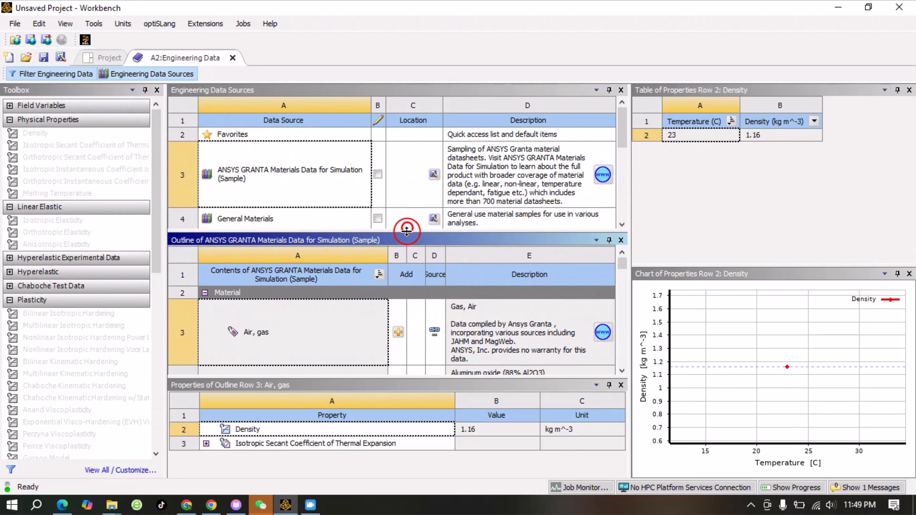
{"action": "left_click_drag", "start_coordinate": [406, 230], "coordinate": [407, 245]}
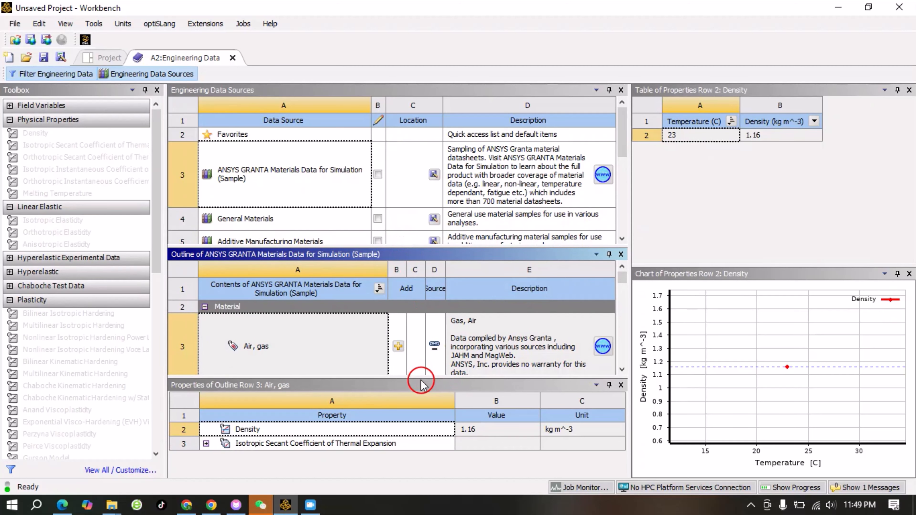
{"action": "left_click_drag", "start_coordinate": [421, 377], "coordinate": [421, 402]}
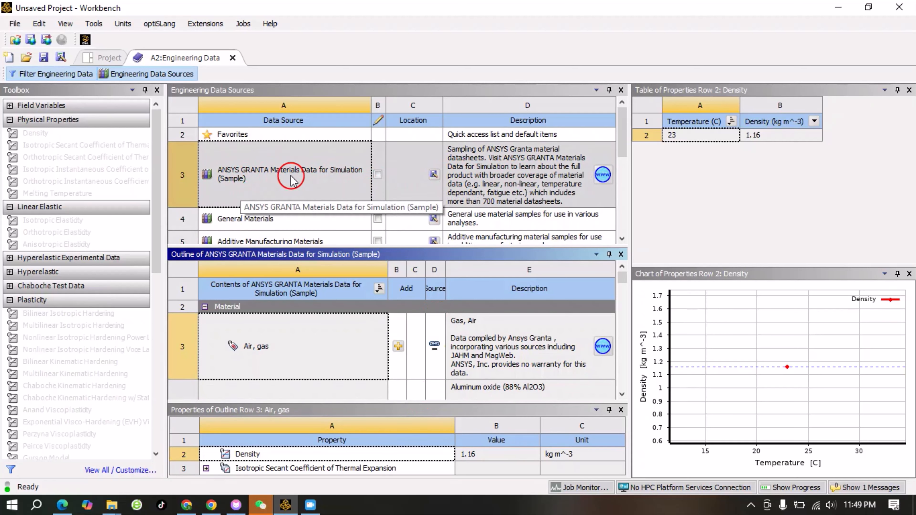
- Browse the list of engineering data sources and the contents of the ANSYS GRANTA Materials Data for Simulation (Sample) library
{"action": "scroll", "coordinate": [292, 180], "scroll_direction": "down", "scroll_amount": 3}
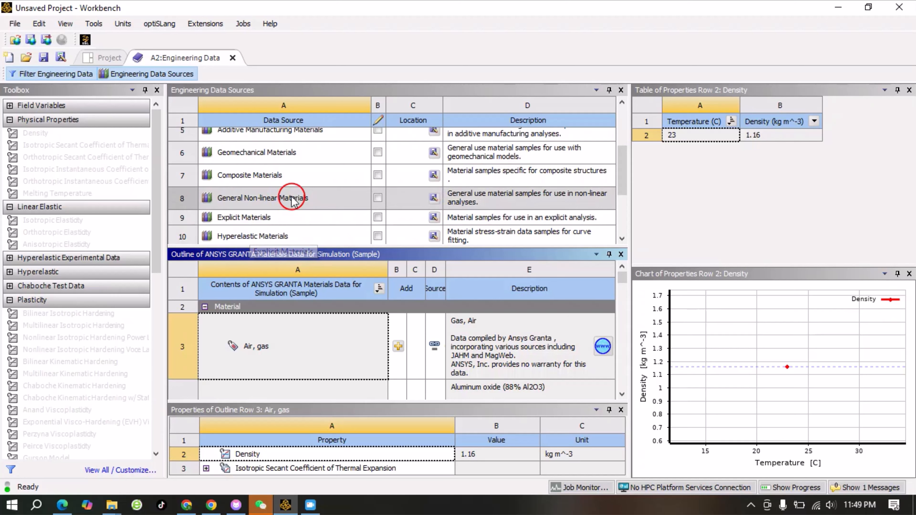
{"action": "scroll", "coordinate": [293, 199], "scroll_direction": "down", "scroll_amount": 2}
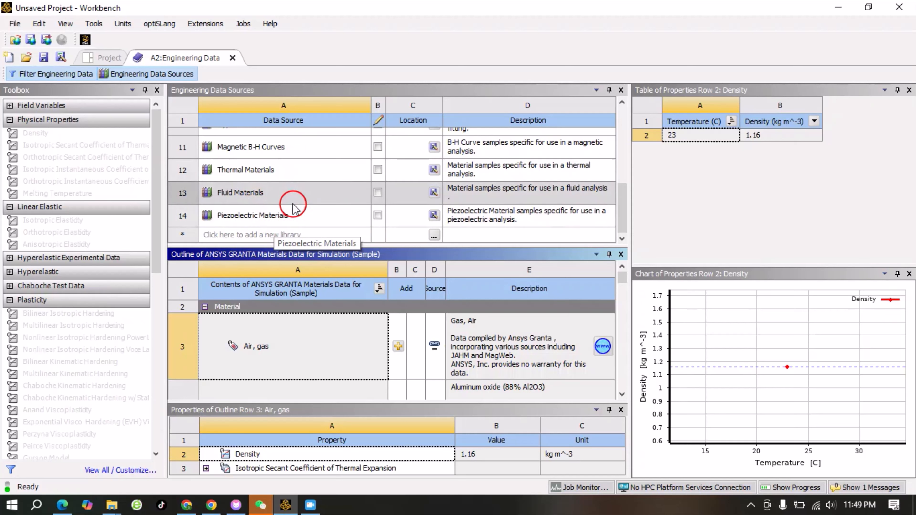
{"action": "scroll", "coordinate": [288, 202], "scroll_direction": "up", "scroll_amount": 5}
{"action": "left_click", "coordinate": [256, 175]}
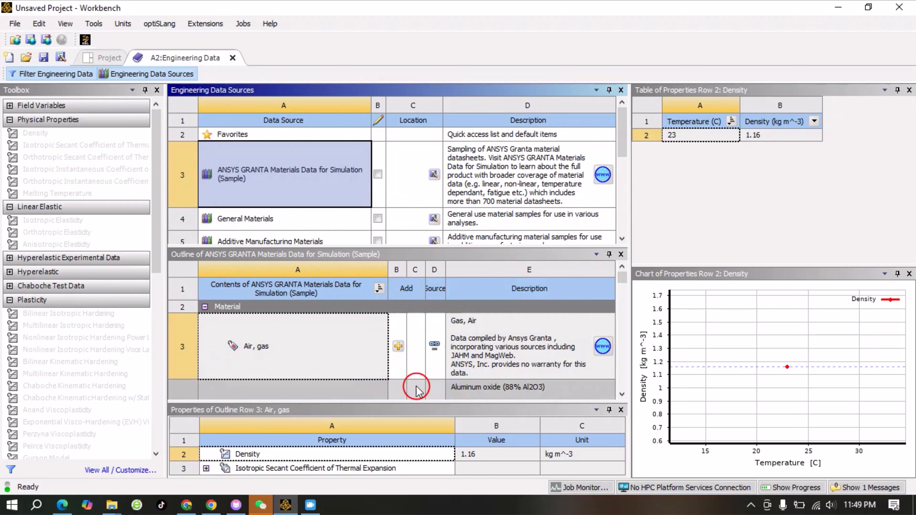
{"action": "scroll", "coordinate": [379, 347], "scroll_direction": "down", "scroll_amount": 6}
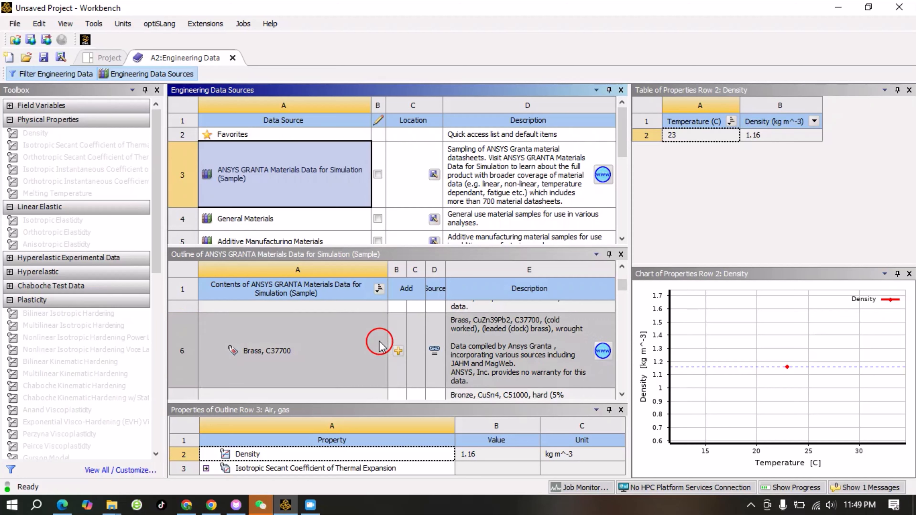
{"action": "scroll", "coordinate": [372, 351], "scroll_direction": "down", "scroll_amount": 6}
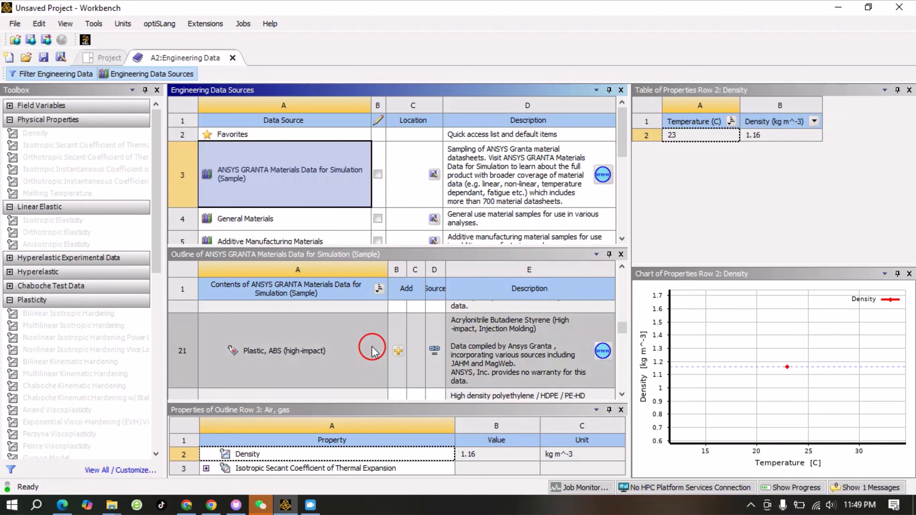
{"action": "scroll", "coordinate": [277, 231], "scroll_direction": "down", "scroll_amount": 4}
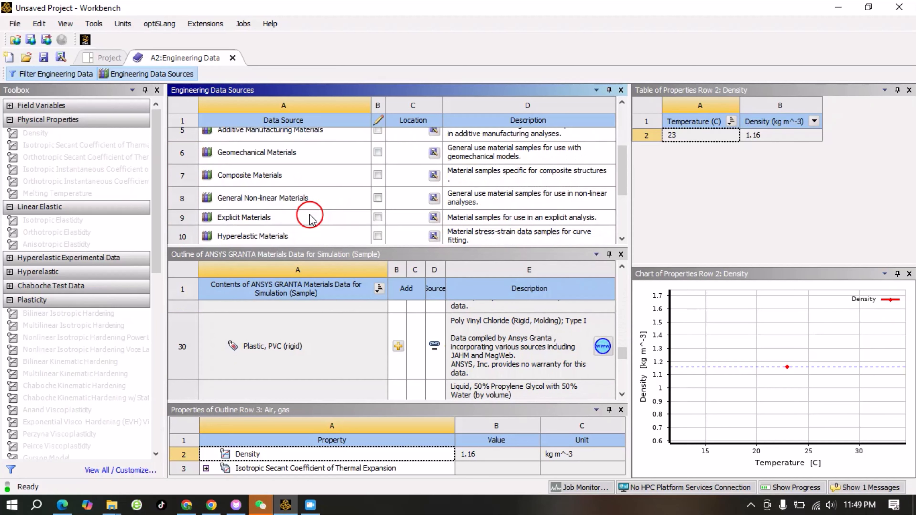
- Open the General Materials library and add Stainless Steel and Gray Cast Iron to the project's engineering data
{"action": "scroll", "coordinate": [306, 206], "scroll_direction": "up", "scroll_amount": 3}
{"action": "left_click", "coordinate": [252, 176]}
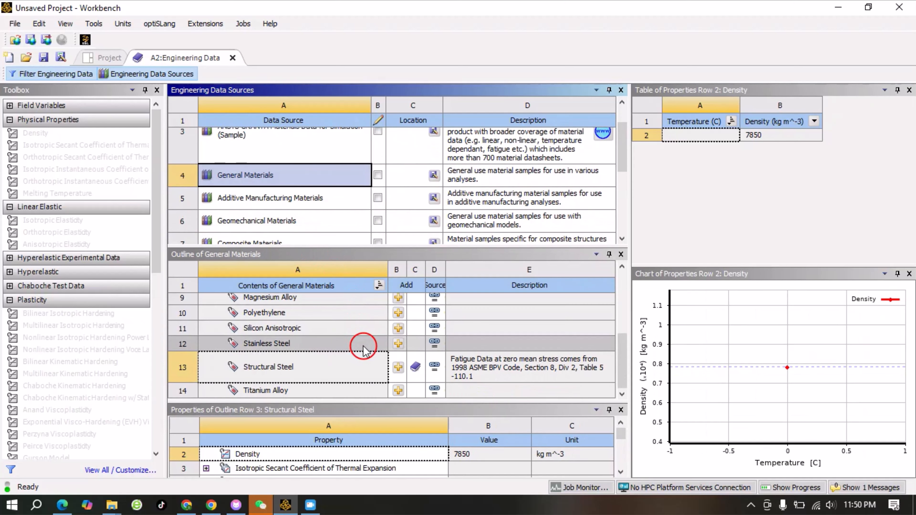
{"action": "scroll", "coordinate": [366, 350], "scroll_direction": "up", "scroll_amount": 4}
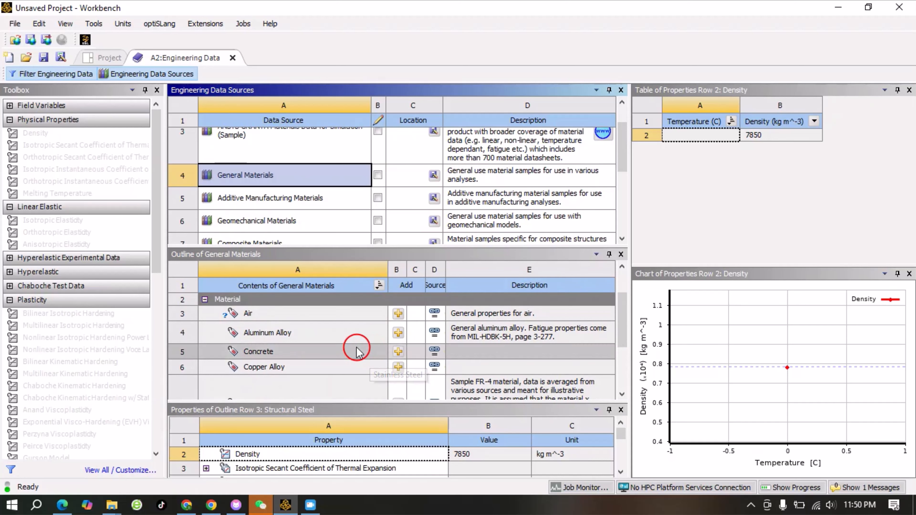
{"action": "scroll", "coordinate": [359, 350], "scroll_direction": "down", "scroll_amount": 3}
{"action": "scroll", "coordinate": [357, 349], "scroll_direction": "down", "scroll_amount": 1}
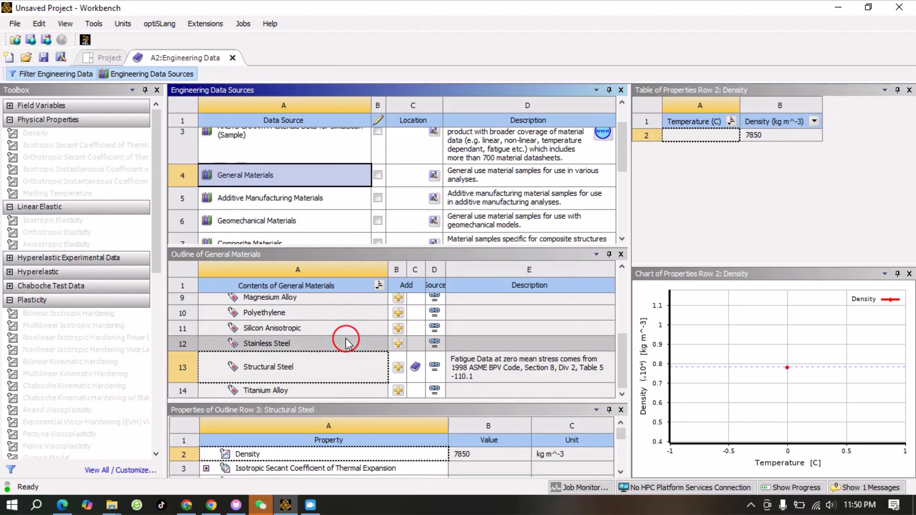
{"action": "scroll", "coordinate": [345, 339], "scroll_direction": "up", "scroll_amount": 1}
{"action": "scroll", "coordinate": [344, 341], "scroll_direction": "down", "scroll_amount": 1}
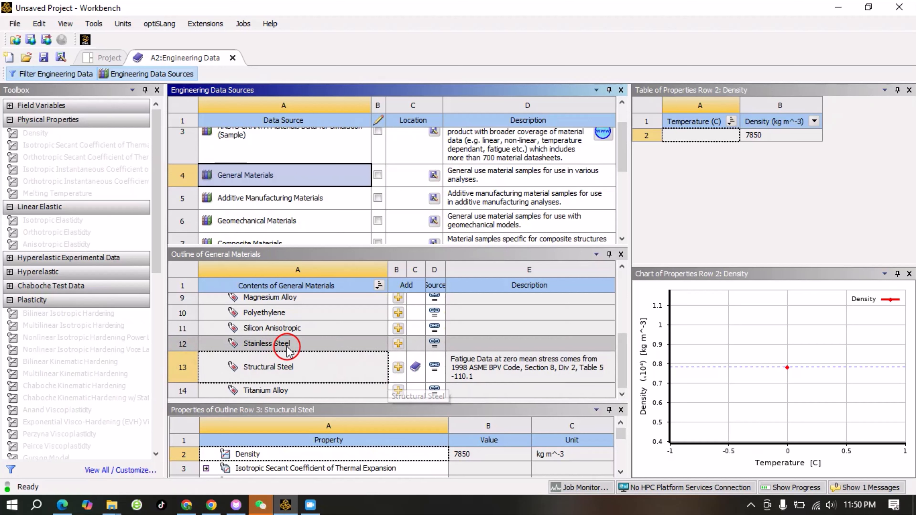
{"action": "left_click", "coordinate": [399, 344]}
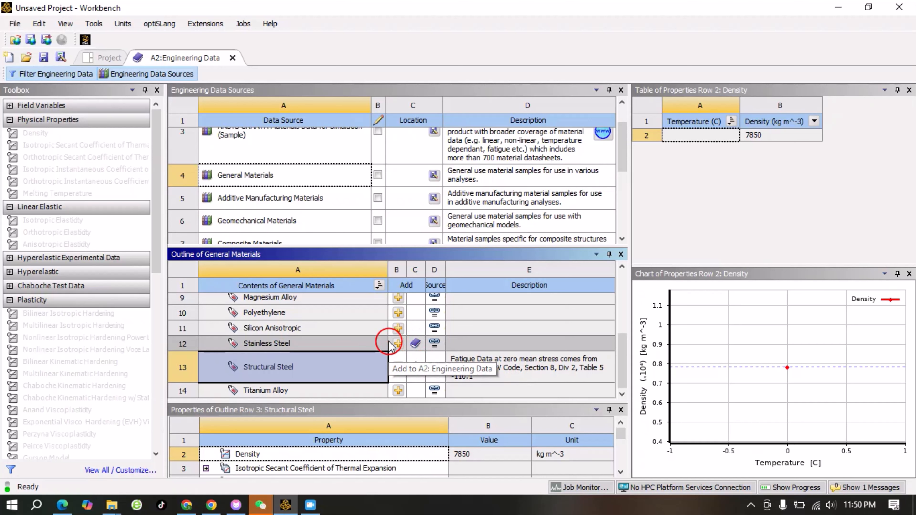
{"action": "scroll", "coordinate": [389, 343], "scroll_direction": "up", "scroll_amount": 2}
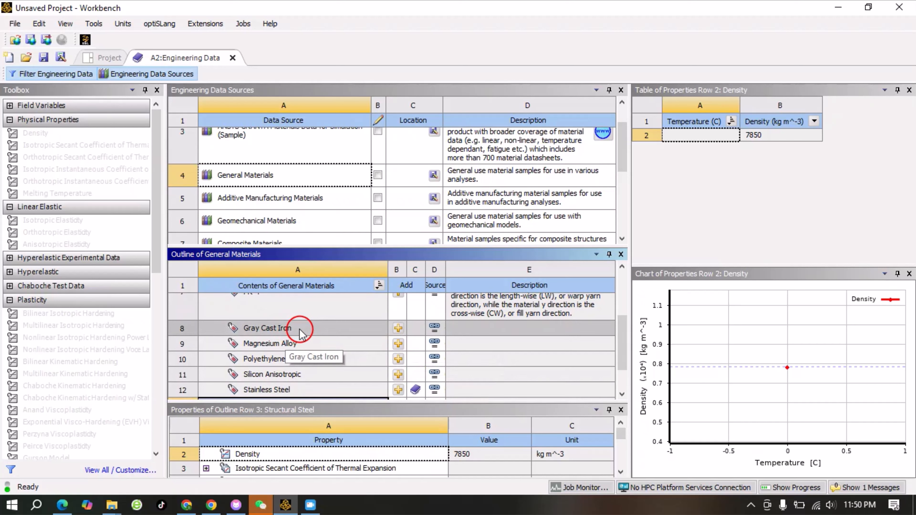
{"action": "left_click", "coordinate": [398, 328]}
- Add Cast Iron from the Thermal Materials library and return to the project's engineering data outline
{"action": "scroll", "coordinate": [286, 352], "scroll_direction": "down", "scroll_amount": 1}
{"action": "scroll", "coordinate": [303, 341], "scroll_direction": "up", "scroll_amount": 5}
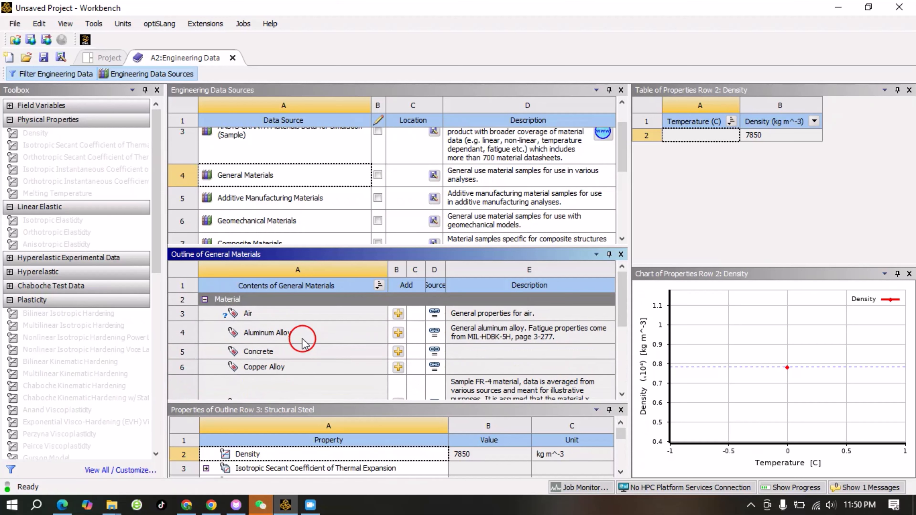
{"action": "scroll", "coordinate": [307, 346], "scroll_direction": "down", "scroll_amount": 1}
{"action": "scroll", "coordinate": [302, 189], "scroll_direction": "down", "scroll_amount": 2}
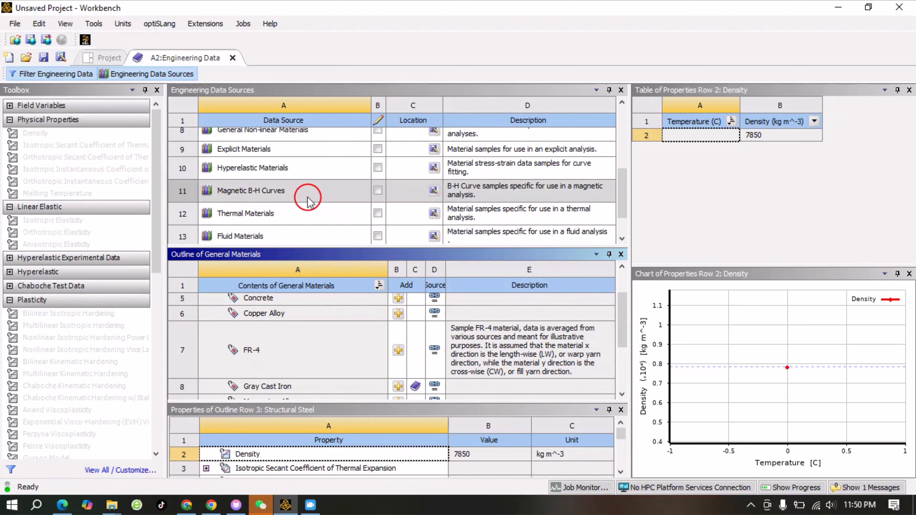
{"action": "left_click", "coordinate": [262, 220]}
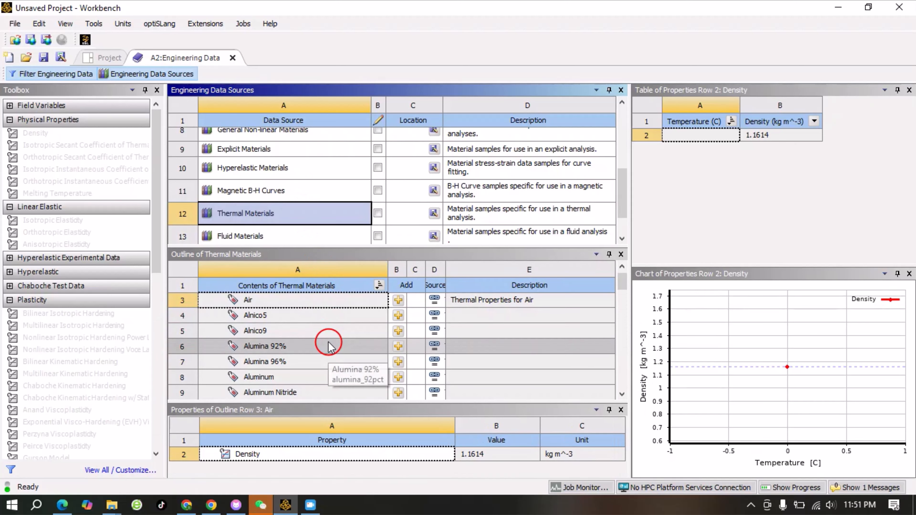
{"action": "scroll", "coordinate": [328, 347], "scroll_direction": "down", "scroll_amount": 2}
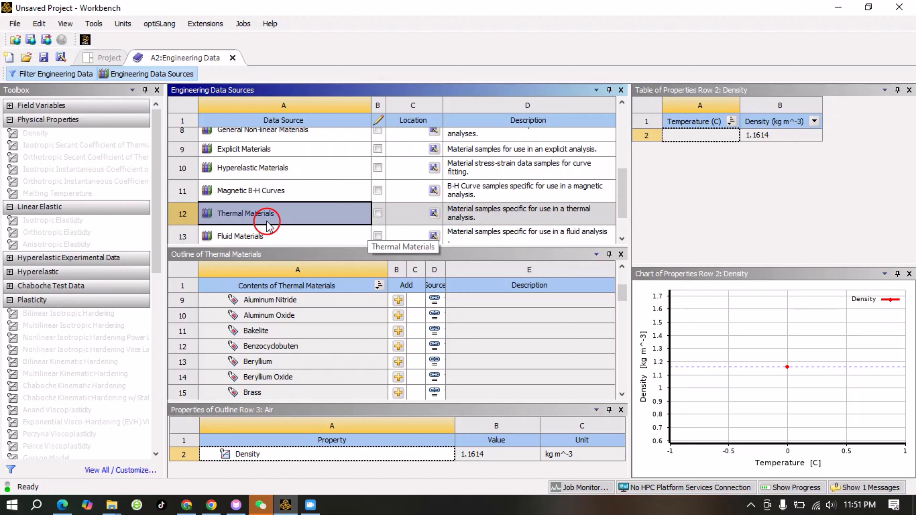
{"action": "scroll", "coordinate": [348, 353], "scroll_direction": "down", "scroll_amount": 2}
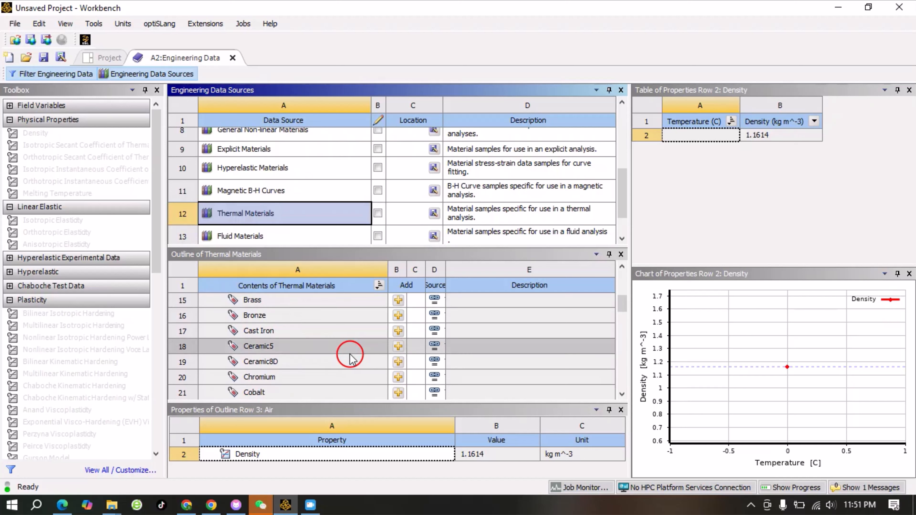
{"action": "scroll", "coordinate": [272, 190], "scroll_direction": "down", "scroll_amount": 2}
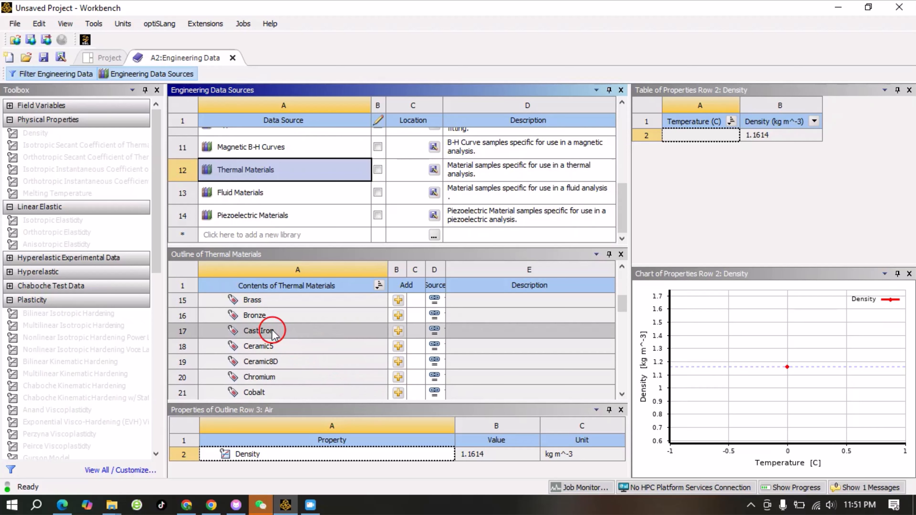
{"action": "left_click", "coordinate": [395, 335]}
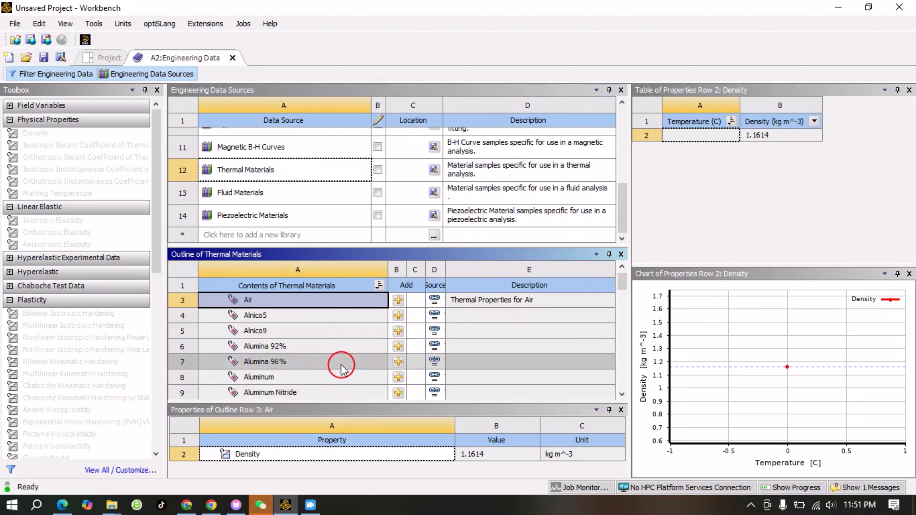
{"action": "scroll", "coordinate": [343, 366], "scroll_direction": "down", "scroll_amount": 4}
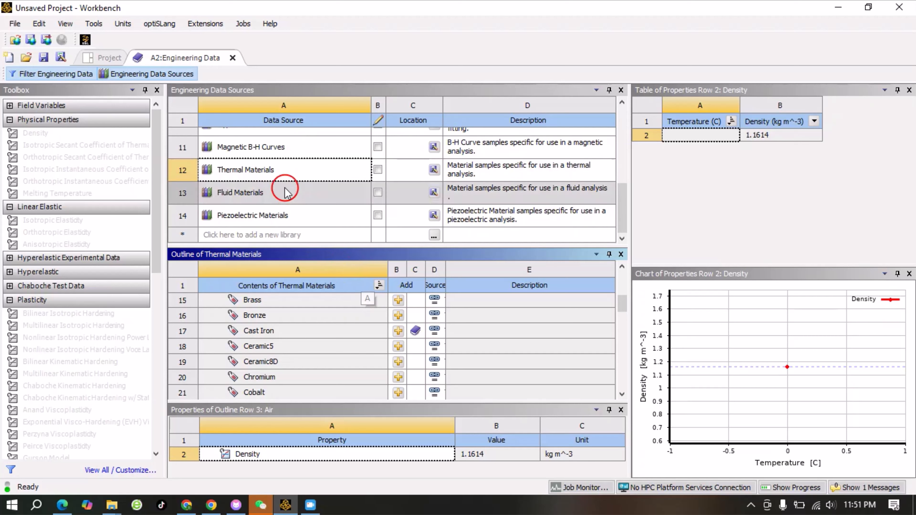
{"action": "left_click", "coordinate": [133, 75]}
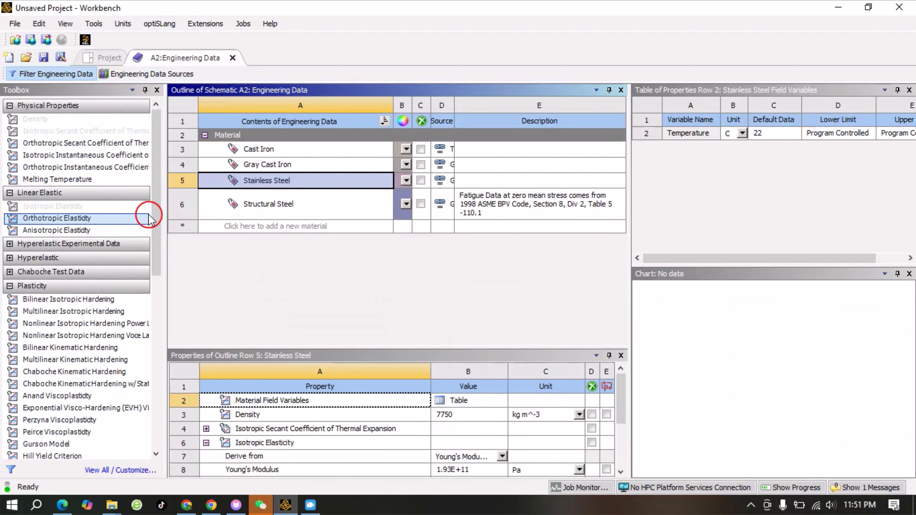